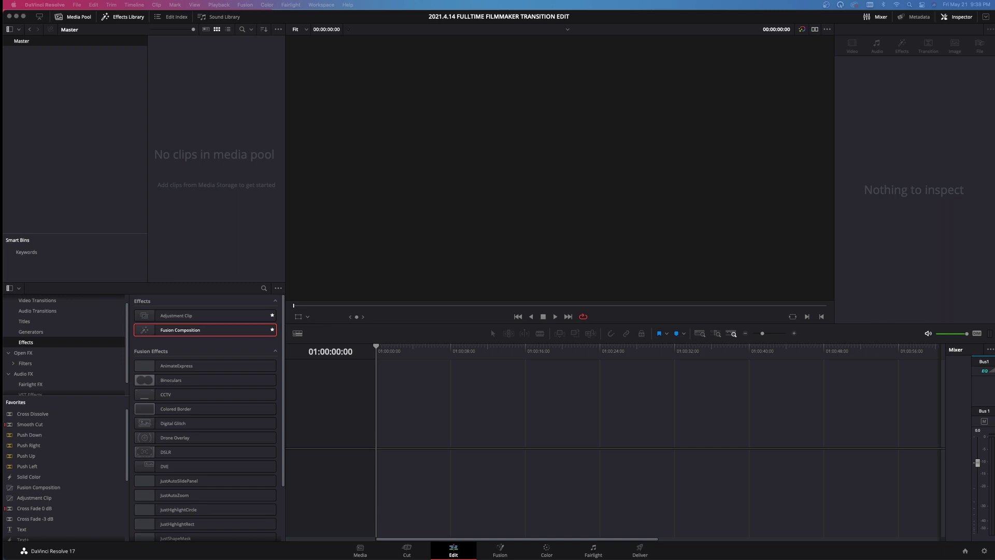
# In Finder, open VASA PRODUCTIONS, then 2021.4.12 FULLTIME FILMMAKER TRANSITION, and move the window aside
pyautogui.click(142, 216)
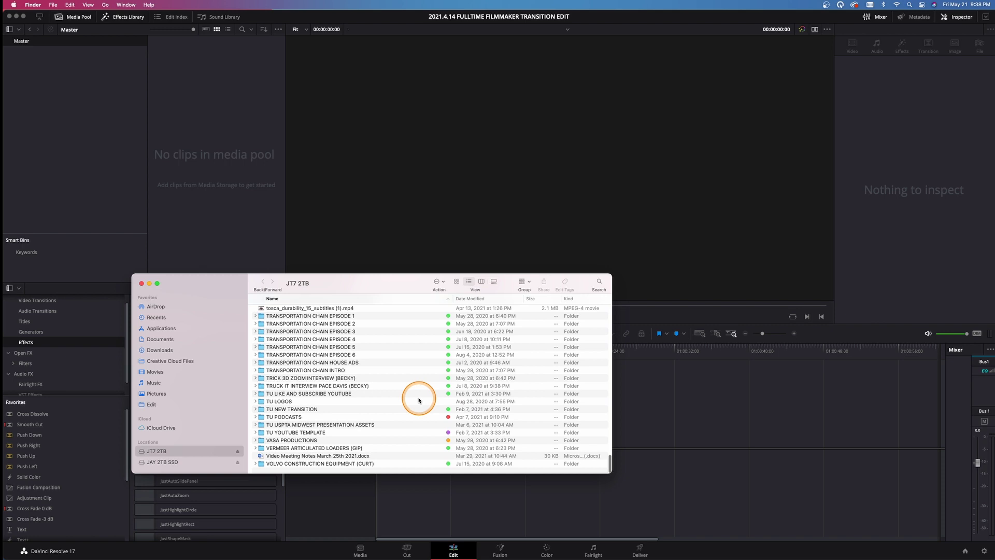
pyautogui.scroll(1, 419, 400)
pyautogui.doubleClick(291, 443)
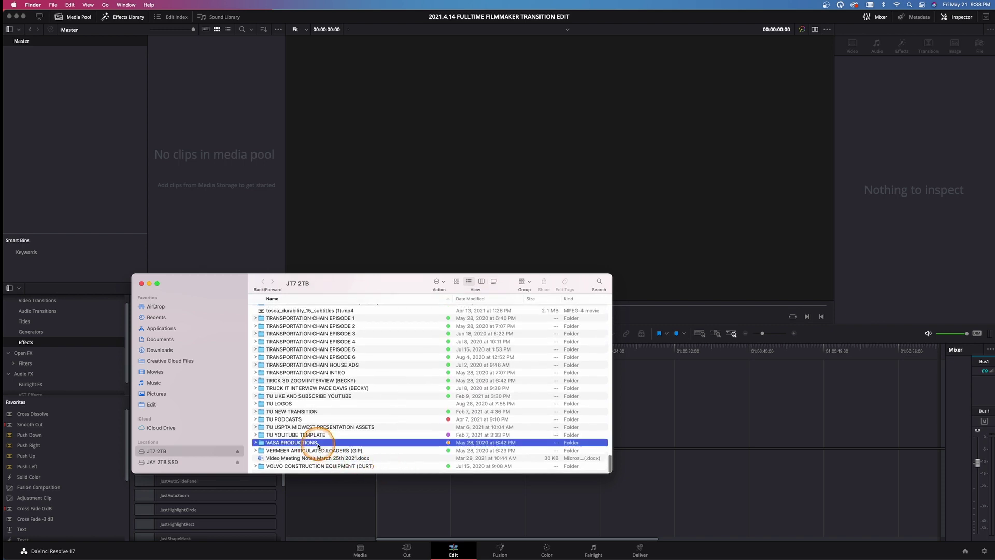
pyautogui.scroll(-10, 405, 420)
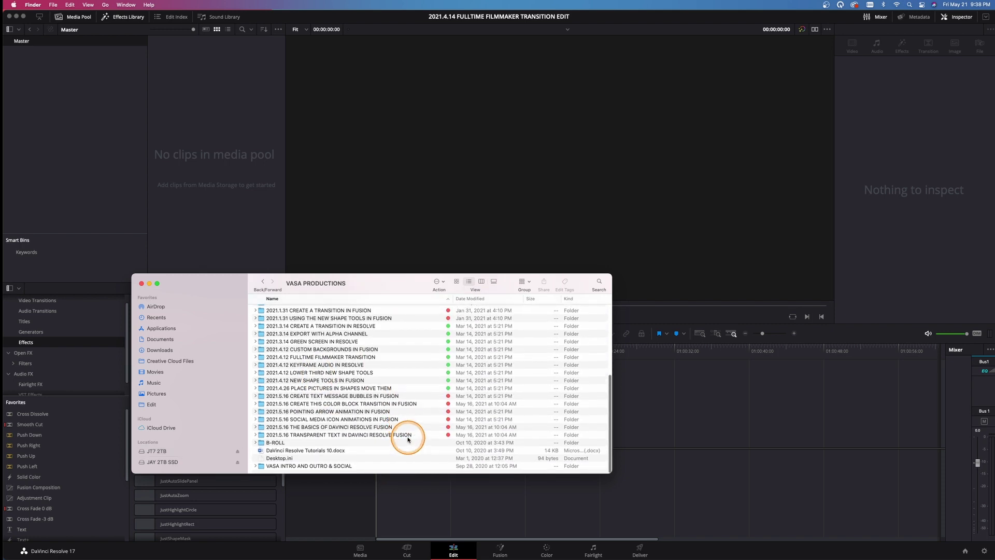
pyautogui.scroll(4, 407, 439)
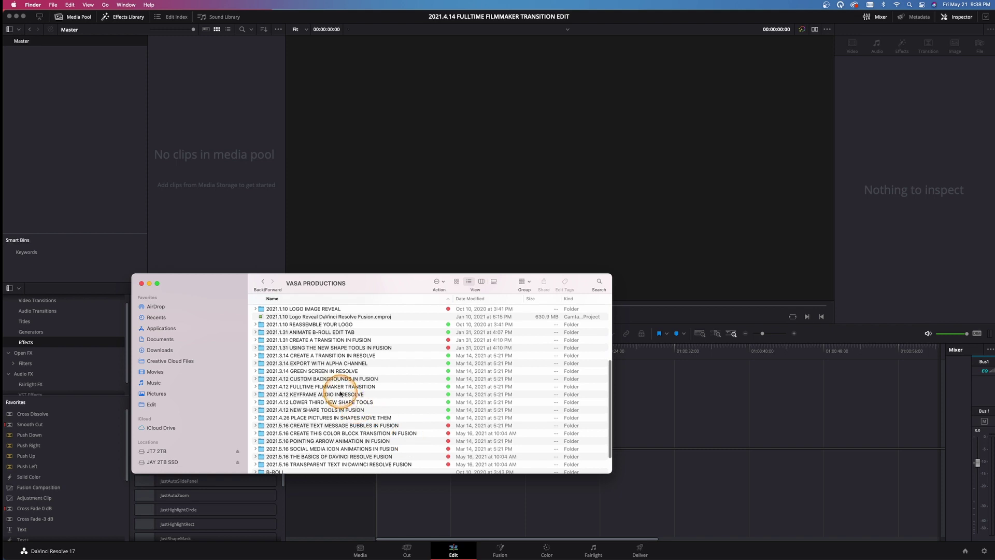
pyautogui.doubleClick(333, 387)
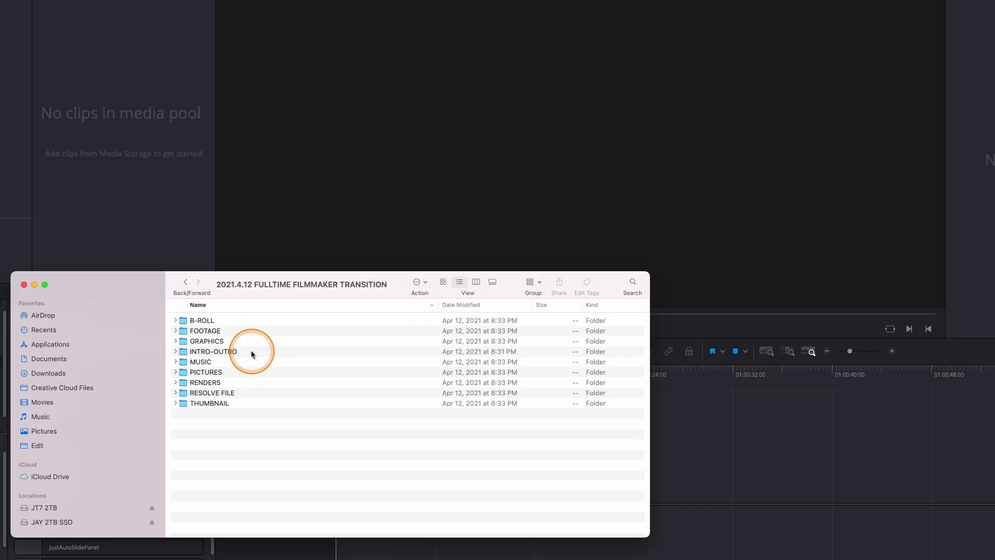
pyautogui.moveTo(307, 285); pyautogui.dragTo(516, 321)
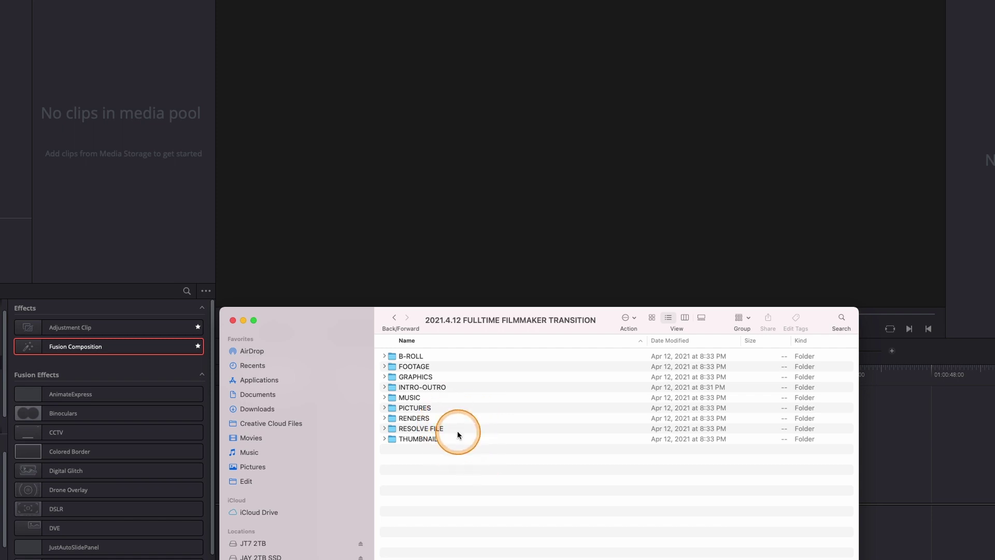
pyautogui.moveTo(538, 323); pyautogui.dragTo(645, 317)
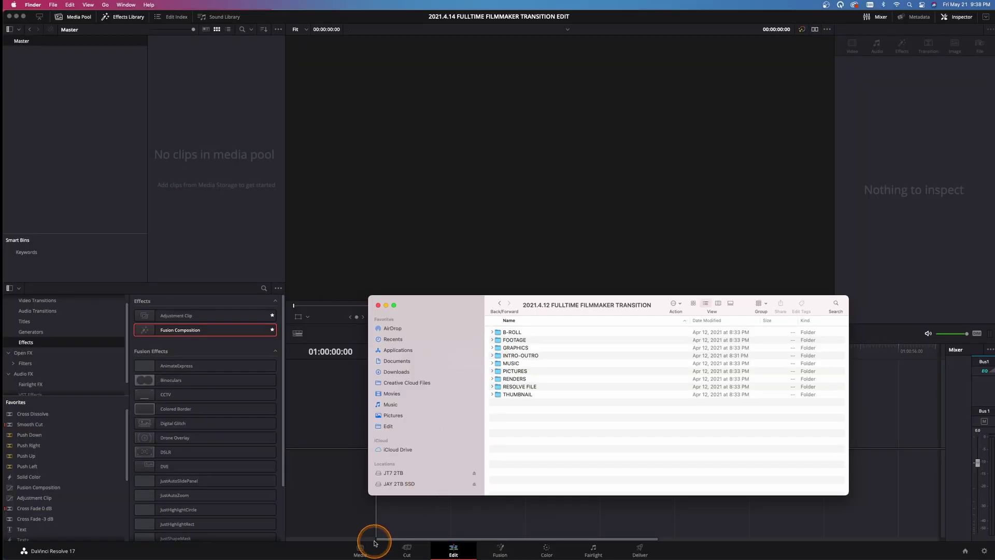
# On the Media page, drag the six Finder folders B-ROLL through PICTURES into the Master bin
pyautogui.click(316, 559)
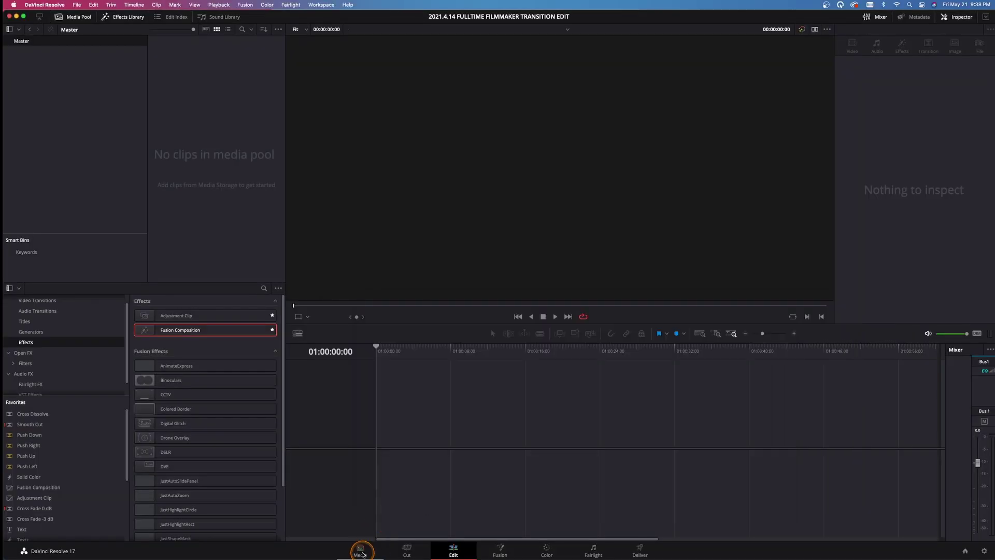
pyautogui.press('super+Tab')
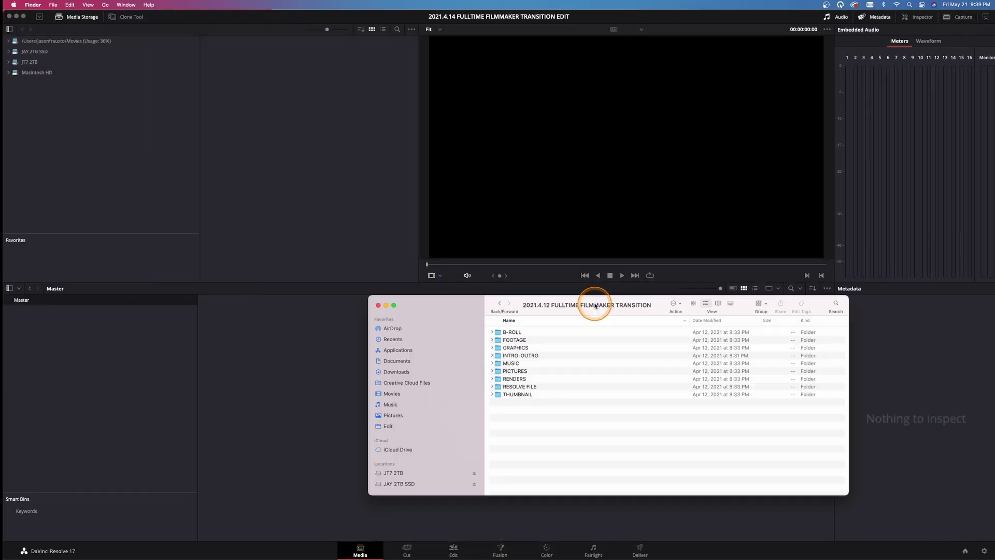
pyautogui.moveTo(593, 304); pyautogui.dragTo(619, 285)
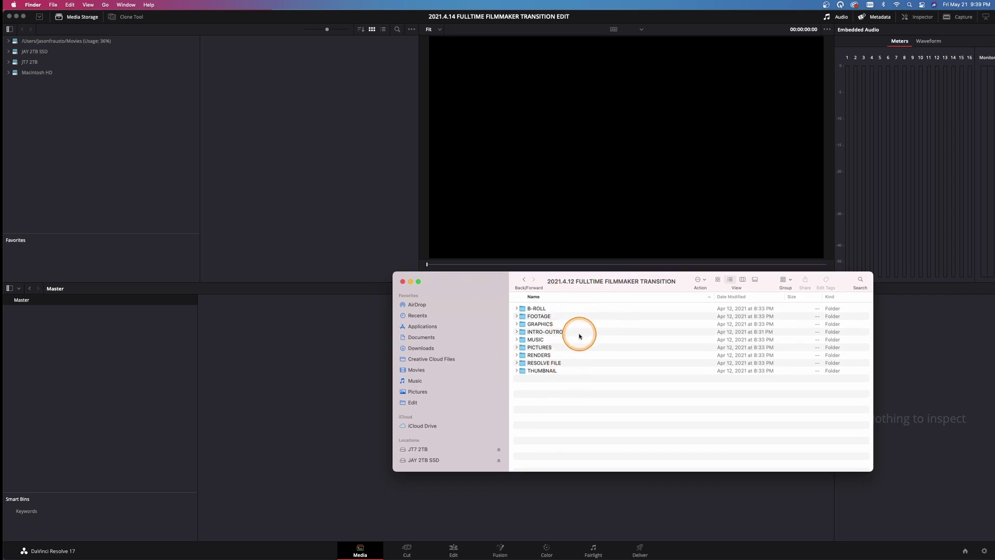
pyautogui.click(544, 309)
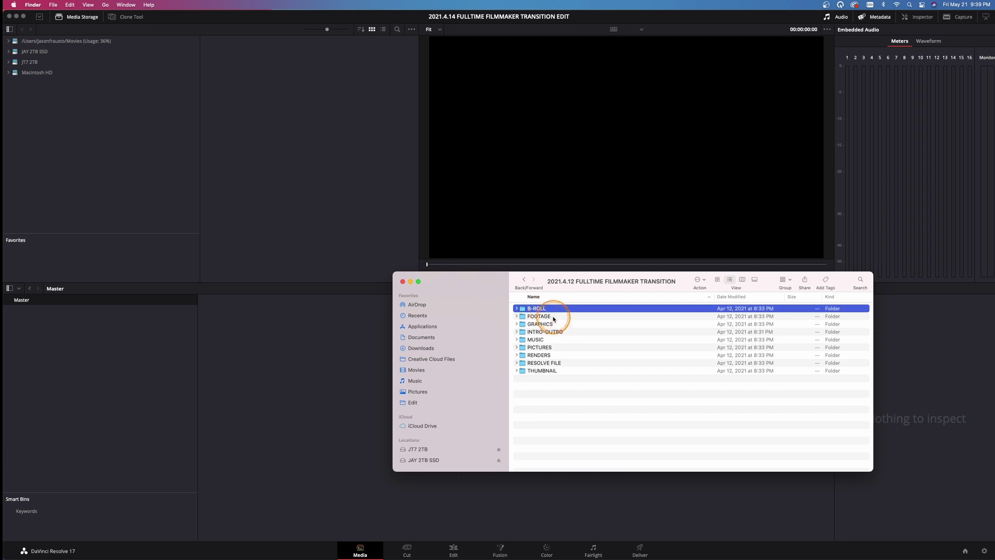
pyautogui.keyDown('shift'); pyautogui.click(549, 348); pyautogui.keyUp('shift')
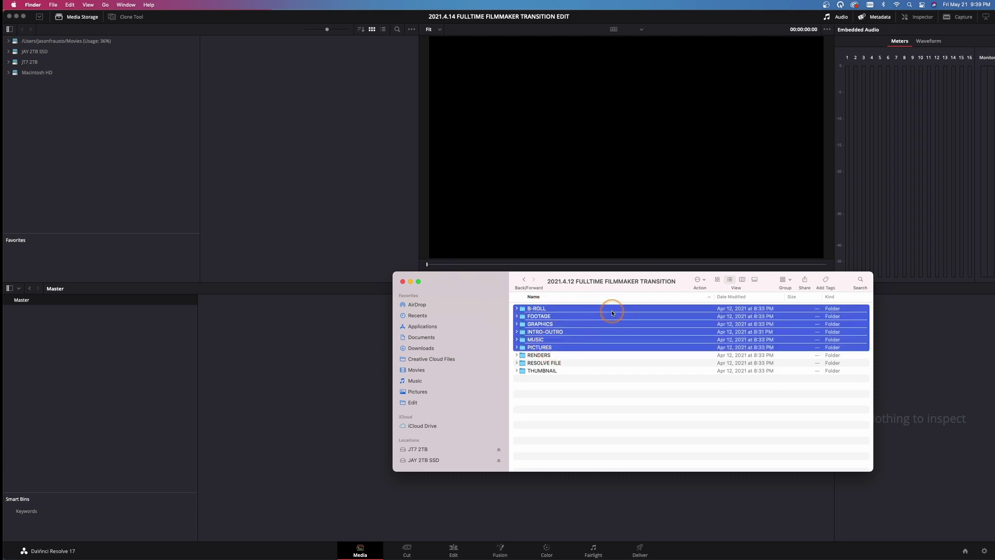
pyautogui.moveTo(612, 313); pyautogui.dragTo(67, 333)
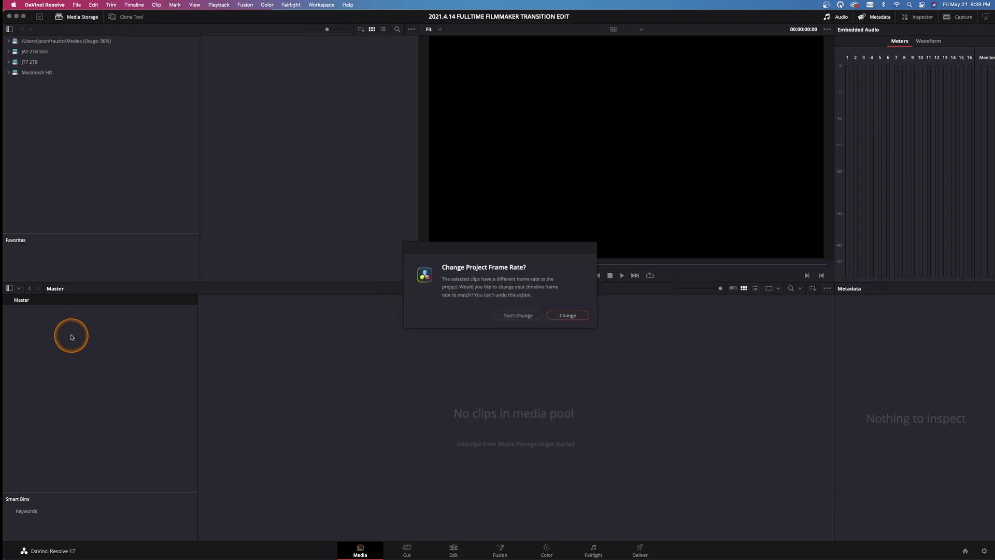
# Keep the frame rate, browse the B-ROLL, FOOTAGE, GRAPHICS, INTRO-OUTRO, MUSIC and PICTURES bins, ending on B-ROLL
pyautogui.click(518, 315)
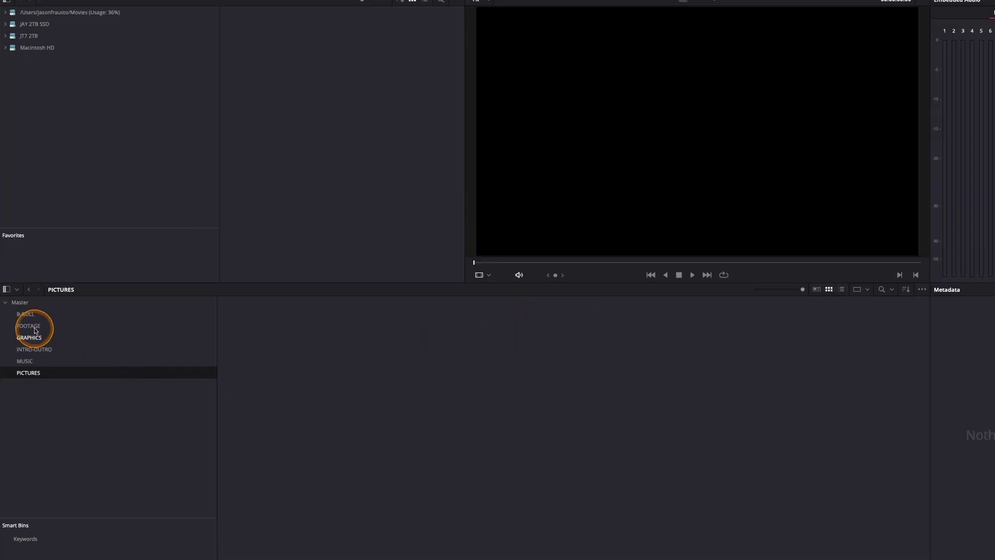
pyautogui.click(26, 314)
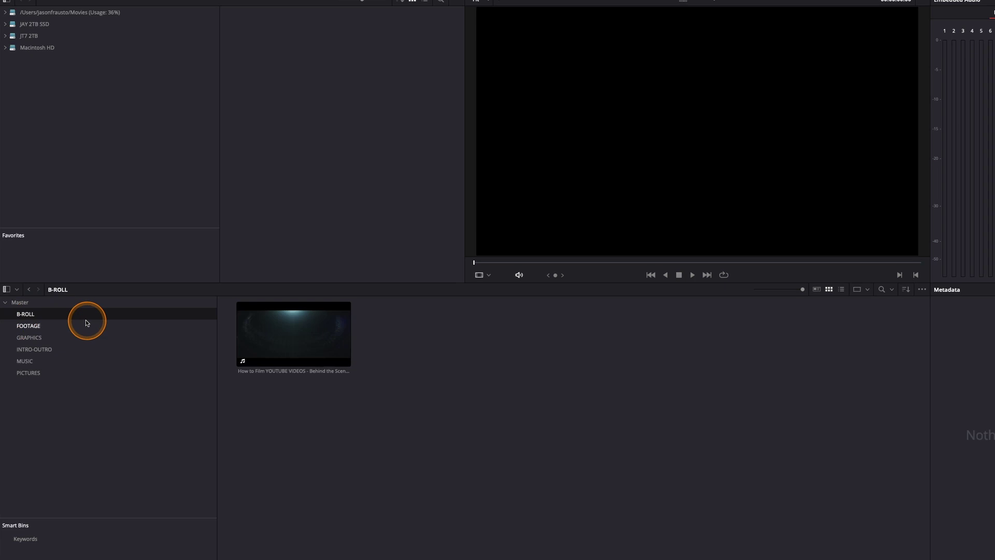
pyautogui.click(49, 326)
pyautogui.click(48, 337)
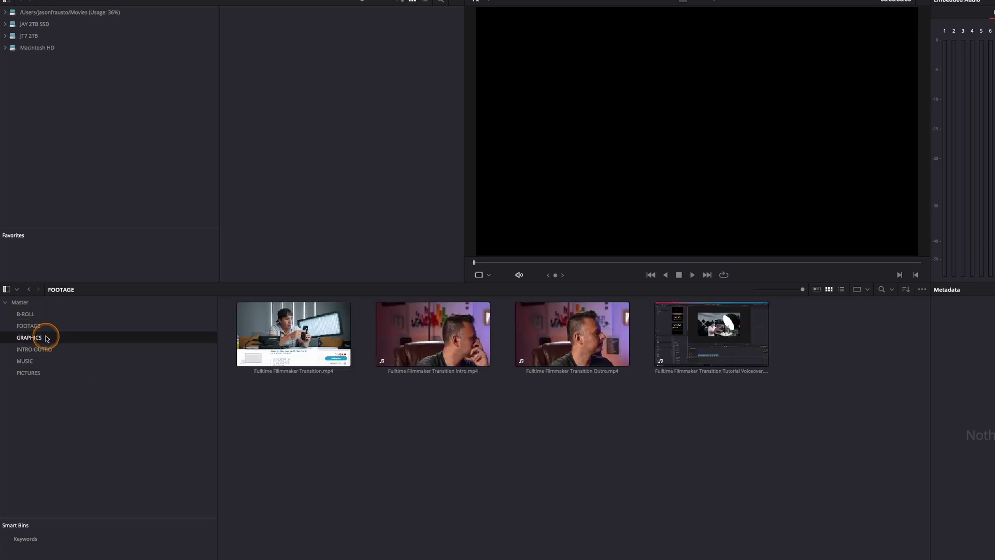
pyautogui.click(89, 355)
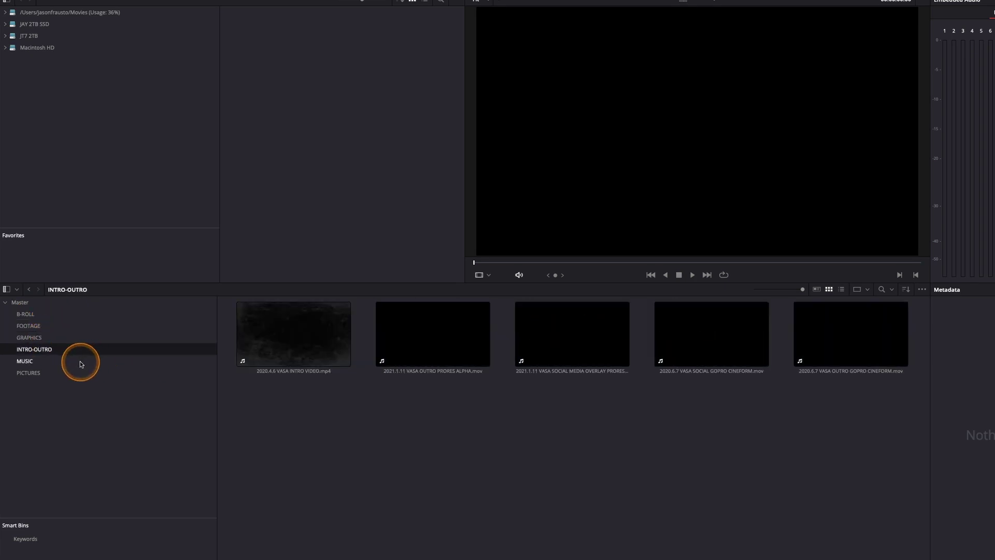
pyautogui.click(80, 361)
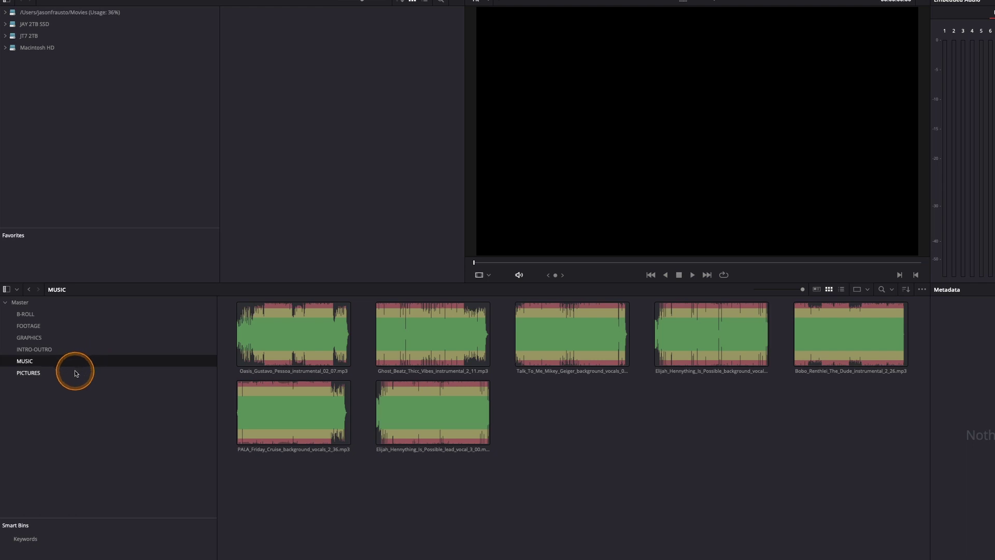
pyautogui.click(74, 372)
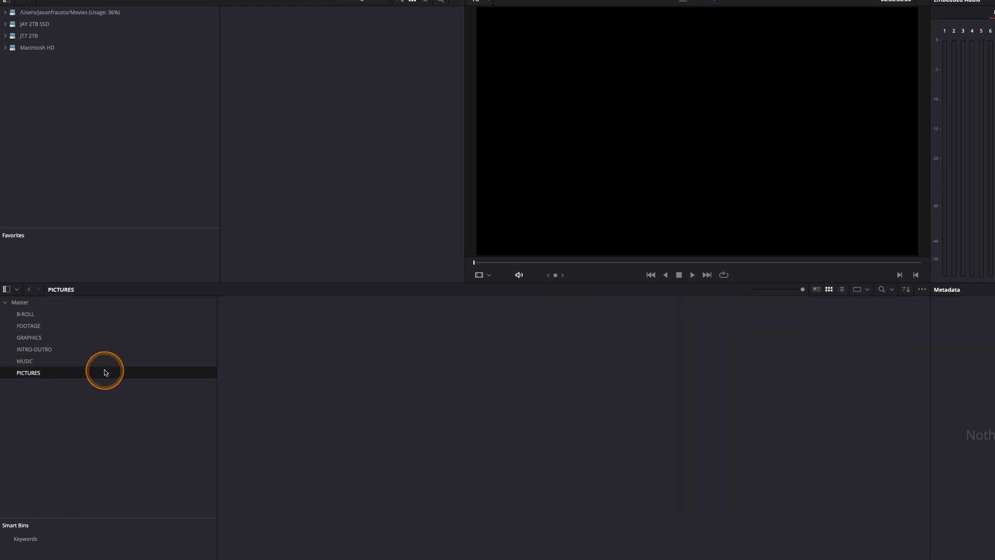
pyautogui.click(74, 314)
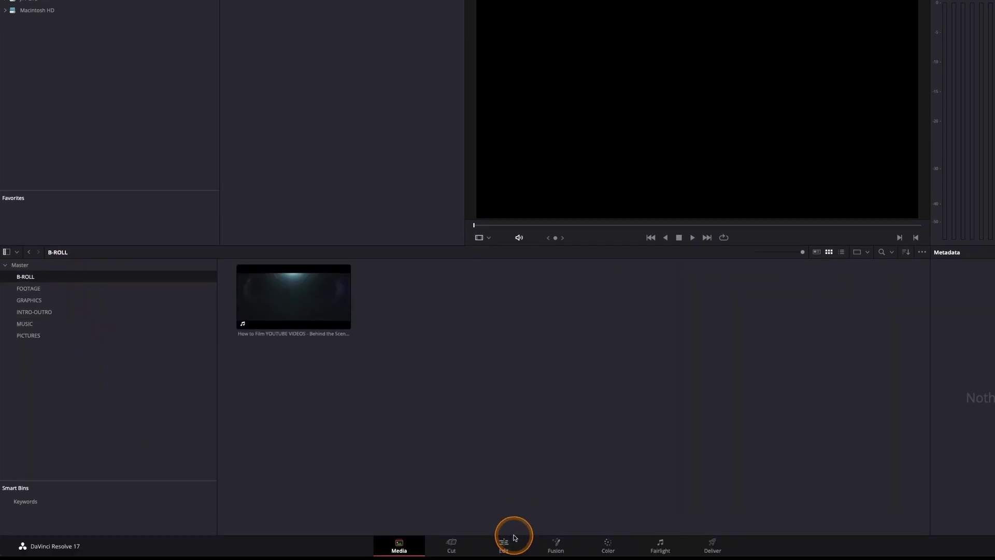
# On the Edit page, start a new timeline with the Intro clip from the FOOTAGE bin
pyautogui.click(510, 544)
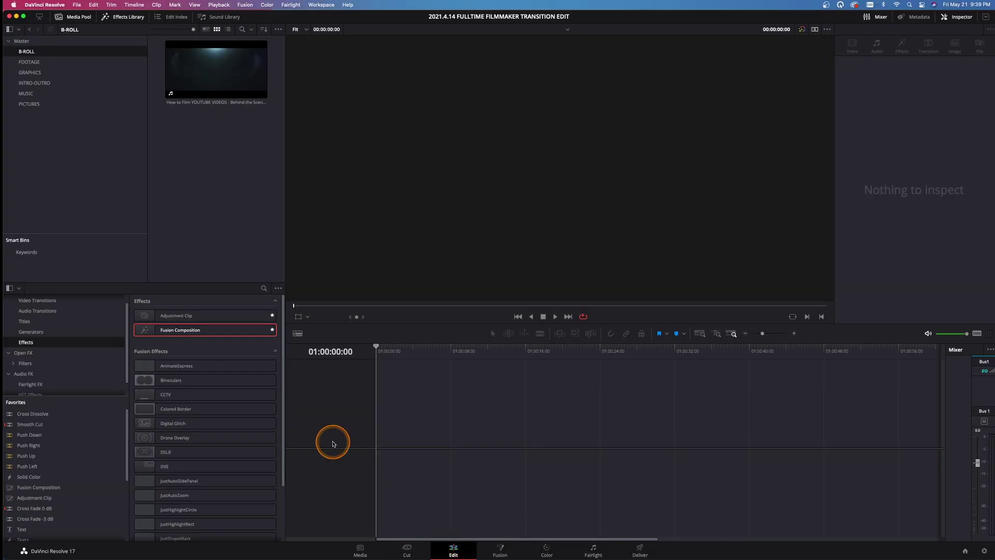
pyautogui.click(60, 63)
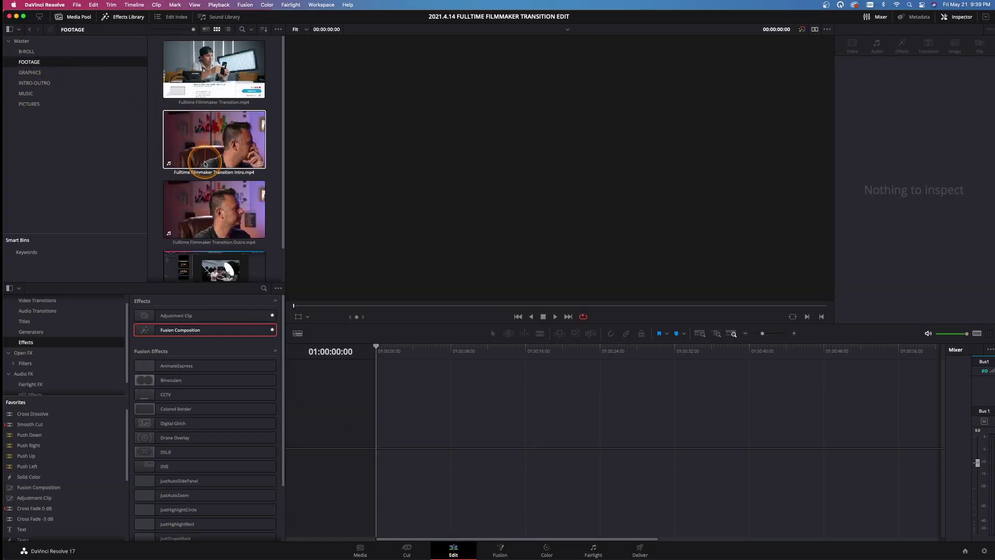
pyautogui.click(244, 146)
pyautogui.moveTo(244, 145); pyautogui.dragTo(384, 444)
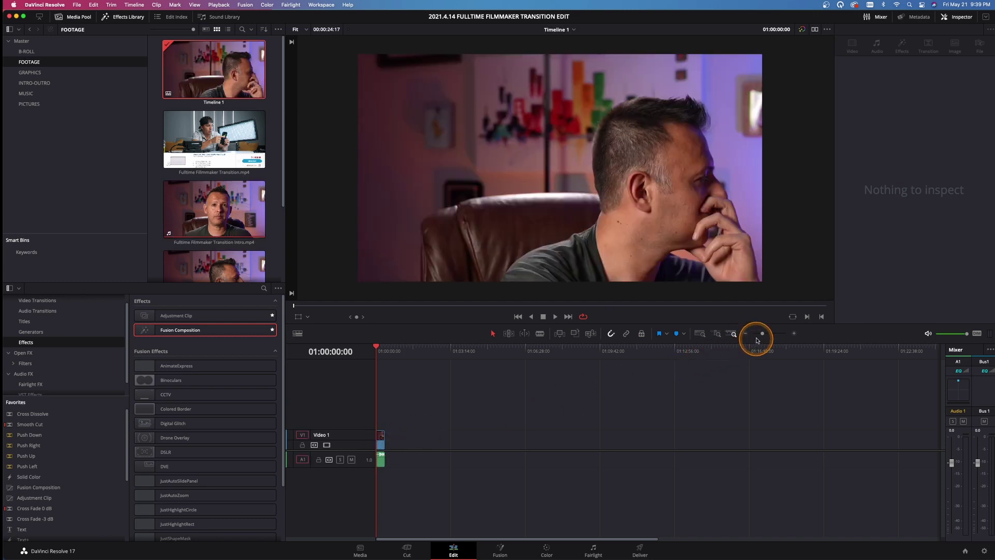
# Place the Tutorial Voiceover clip directly after the Intro on V1
pyautogui.moveTo(760, 334); pyautogui.dragTo(773, 333)
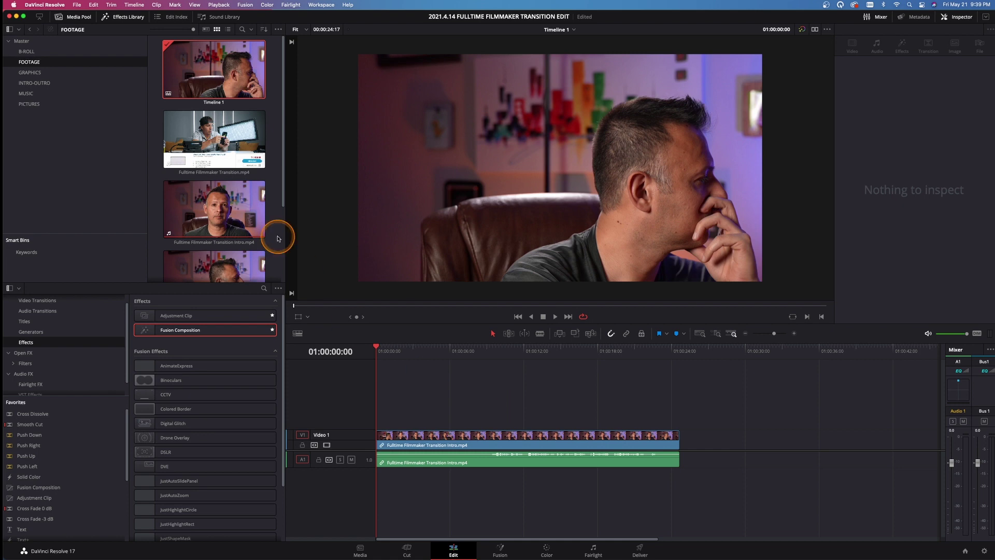
pyautogui.scroll(-5, 253, 218)
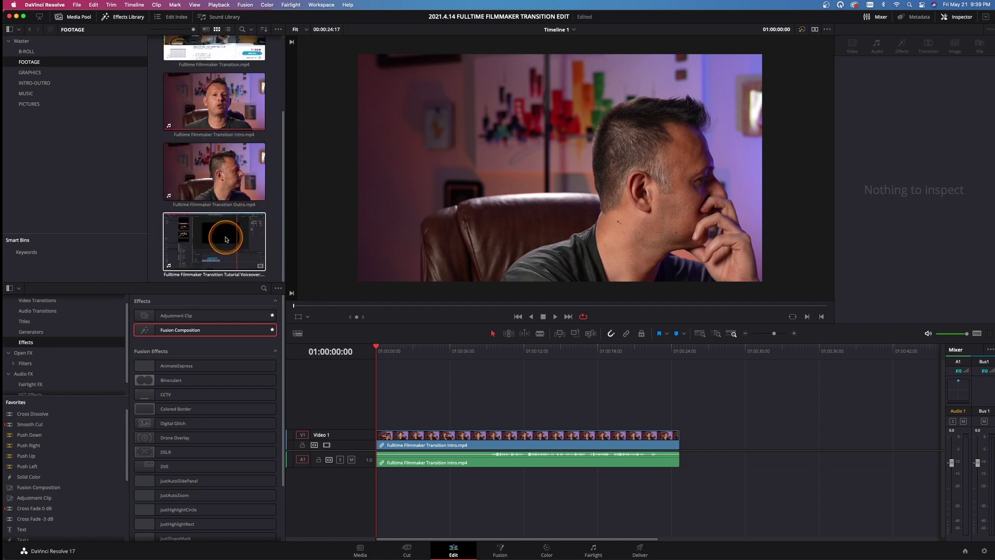
pyautogui.moveTo(221, 231); pyautogui.dragTo(697, 438)
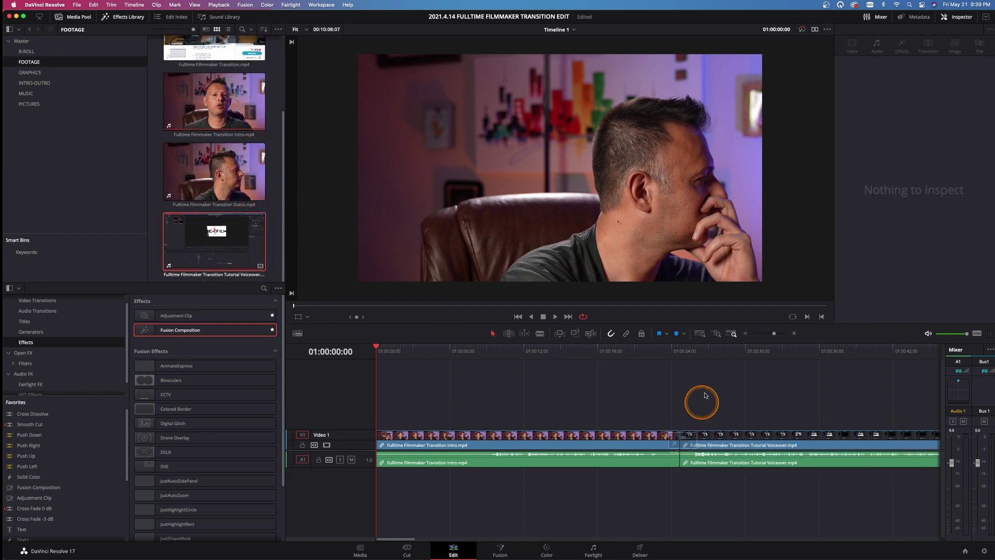
pyautogui.moveTo(702, 351); pyautogui.dragTo(642, 351)
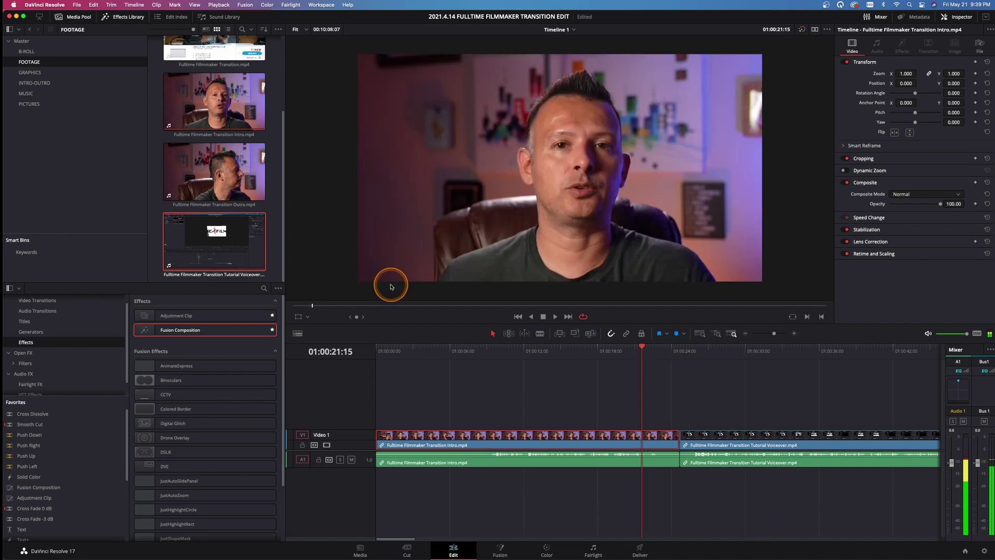
# Drop the VASA Productions Logo PNG on Video 2 above the Intro, then delete it
pyautogui.click(29, 72)
pyautogui.moveTo(208, 166); pyautogui.dragTo(519, 420)
pyautogui.click(535, 358)
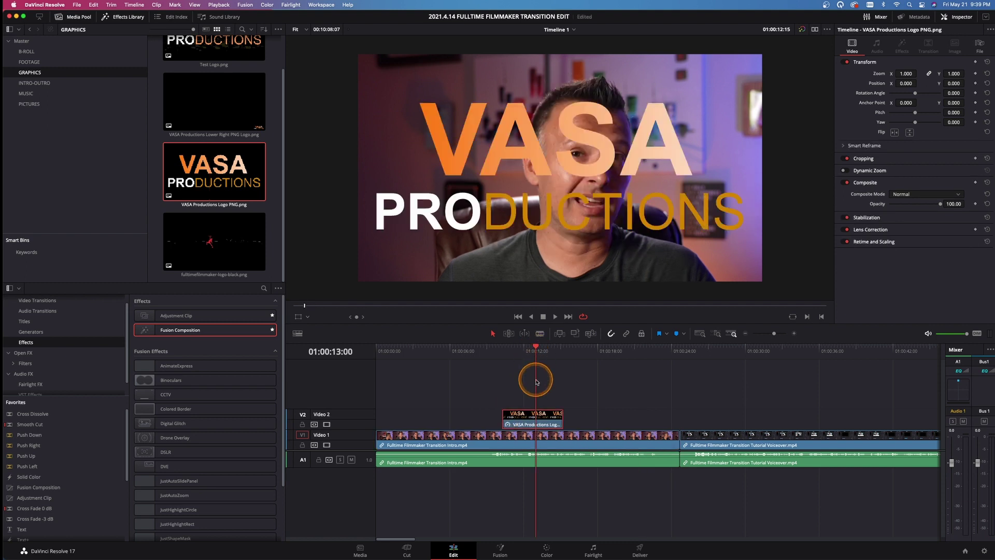
pyautogui.click(541, 414)
pyautogui.press('BackSpace')
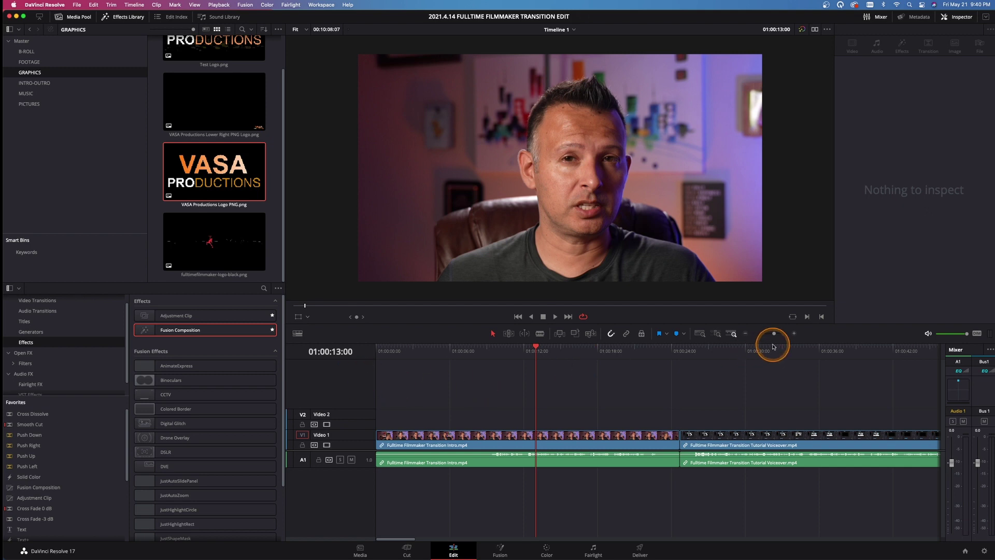
# Place the 2021.1.11 VASA OUTRO PRORES ALPHA clip on Video 3 at 01:02:48
pyautogui.moveTo(774, 334); pyautogui.dragTo(766, 342)
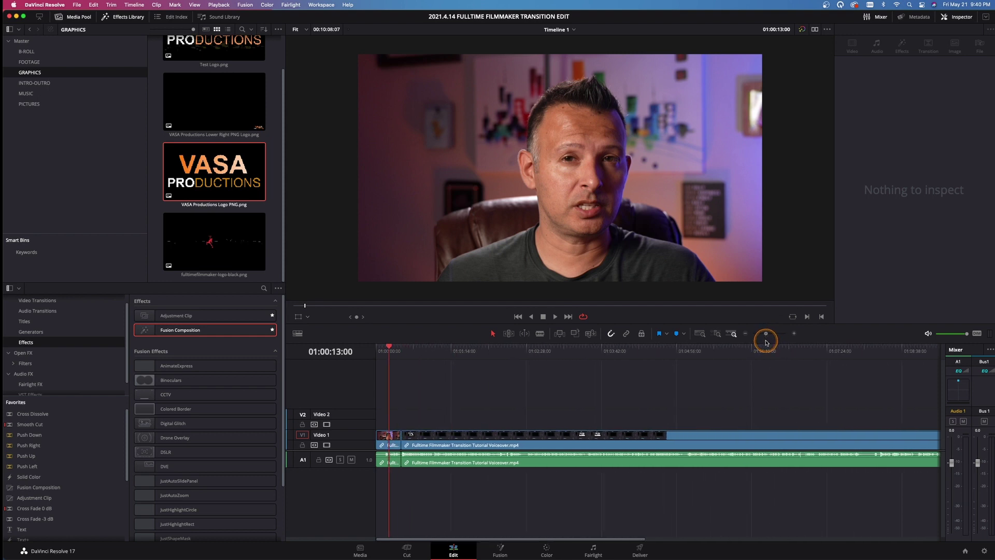
pyautogui.click(36, 82)
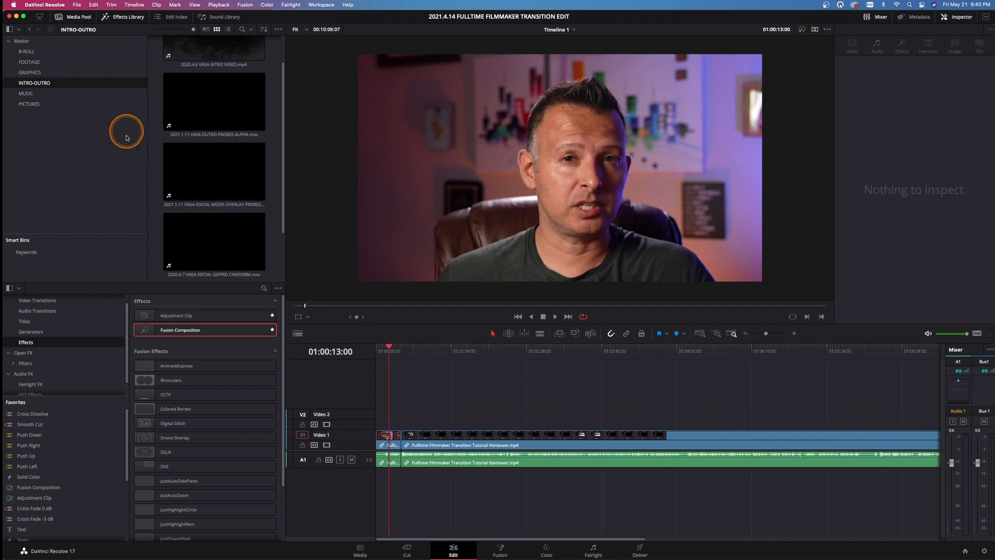
pyautogui.moveTo(234, 115); pyautogui.dragTo(547, 383)
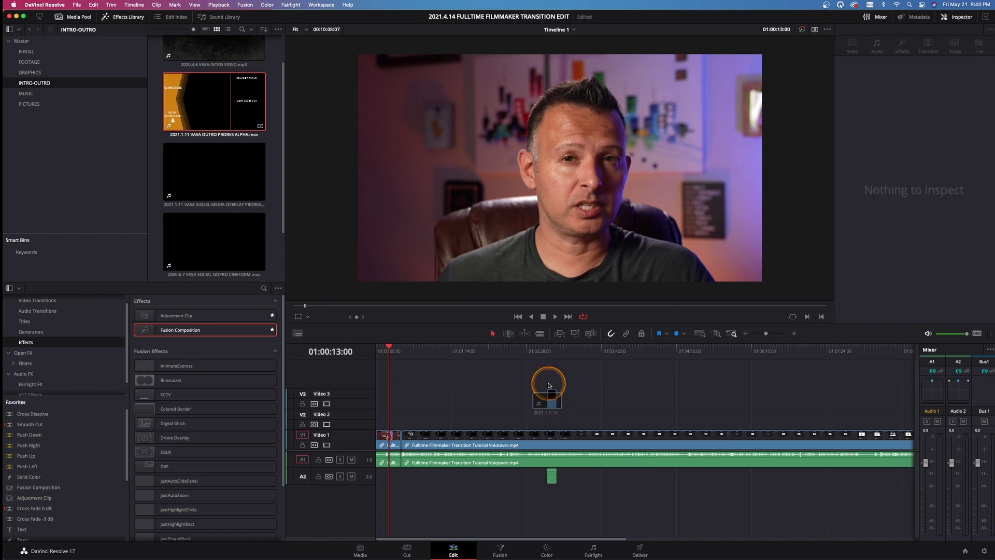
pyautogui.click(547, 355)
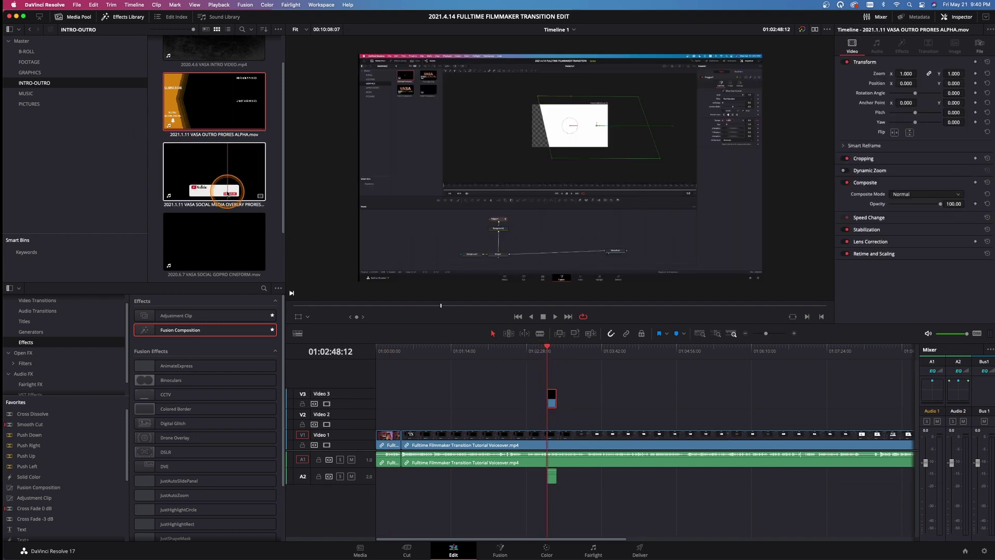
pyautogui.scroll(2, 227, 194)
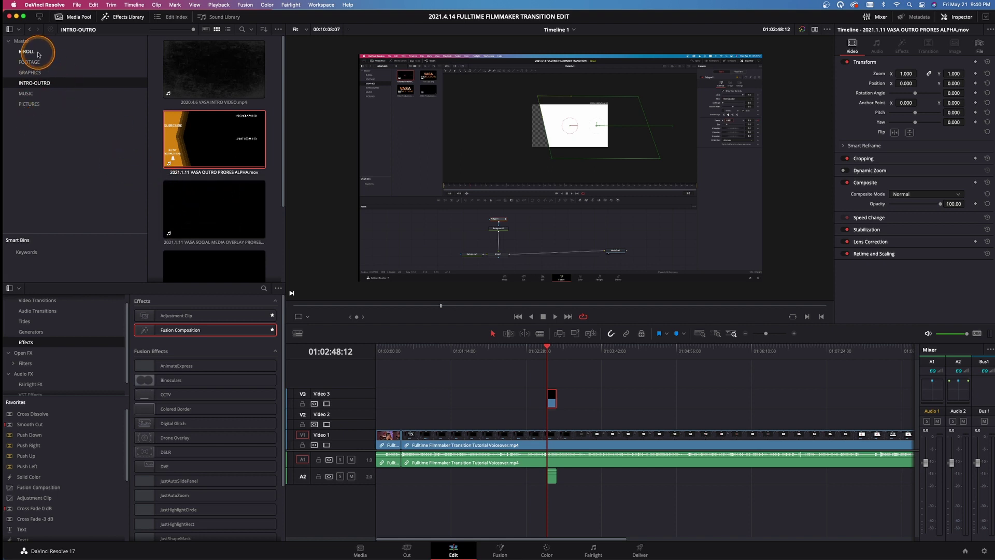
# Browse the PICTURES, MUSIC, INTRO-OUTRO, FOOTAGE and B-ROLL bins, ending on FOOTAGE
pyautogui.click(36, 104)
pyautogui.click(28, 93)
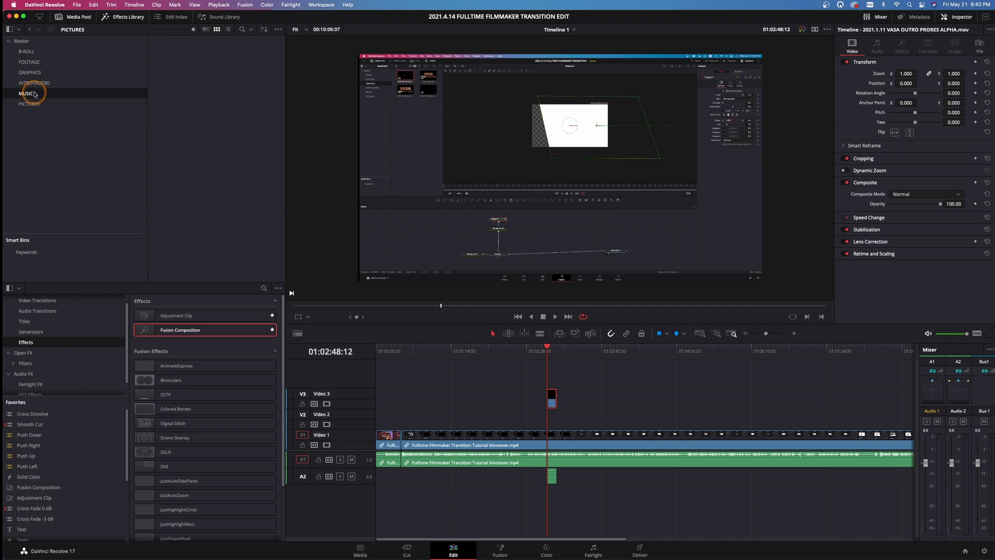
pyautogui.click(37, 84)
pyautogui.click(29, 62)
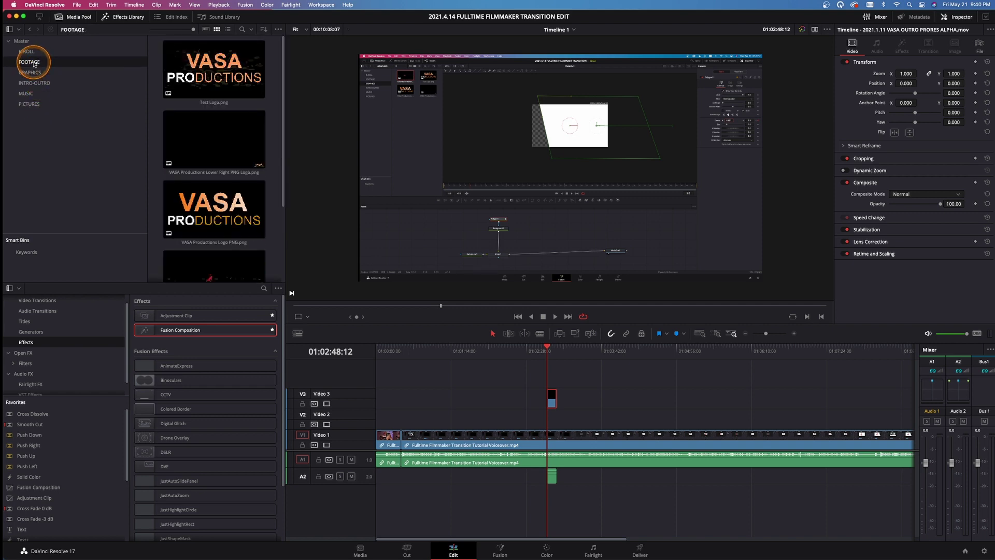
pyautogui.click(26, 52)
pyautogui.click(31, 62)
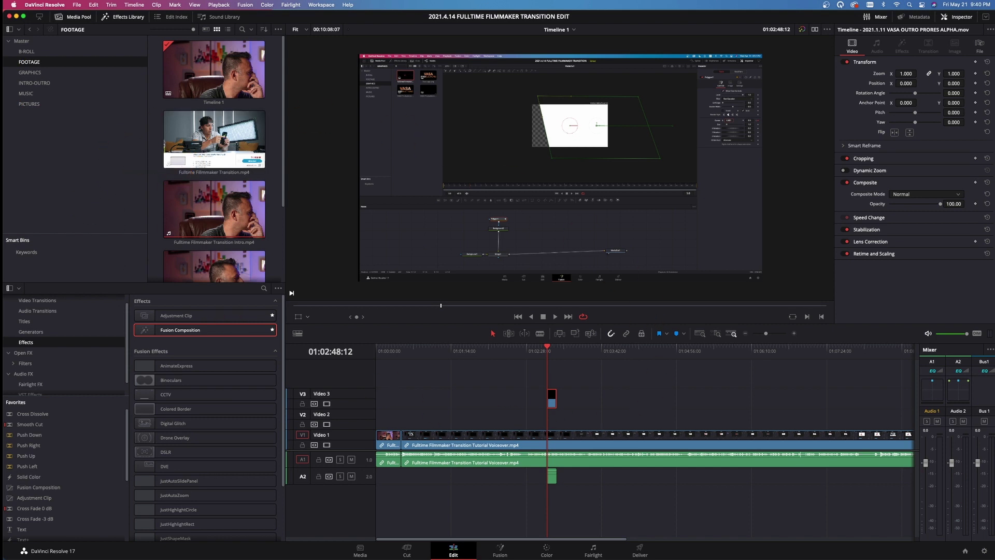
# Drag the folders B-ROLL through PICTURES from Finder into Resolve's media pool, then close Finder
pyautogui.press('super+Tab')
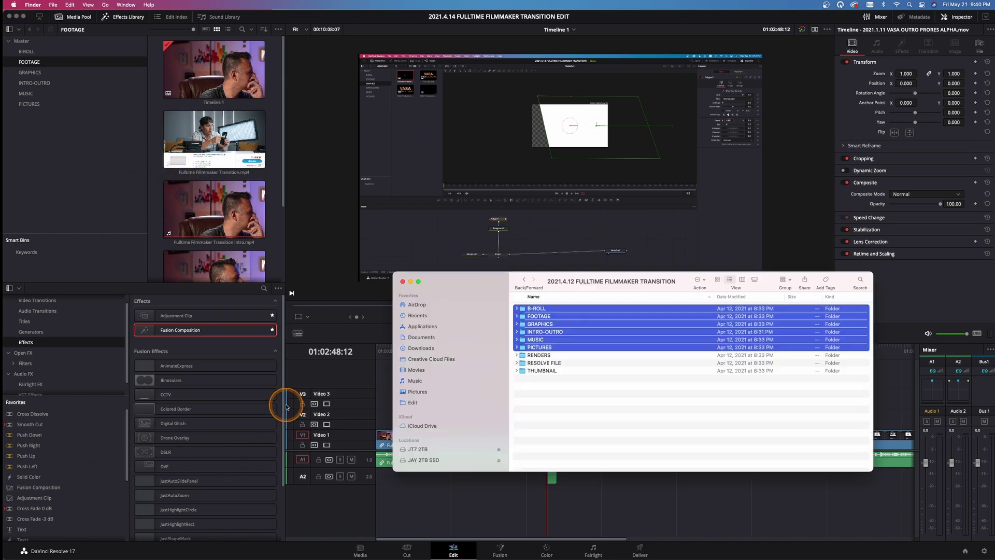
pyautogui.click(597, 399)
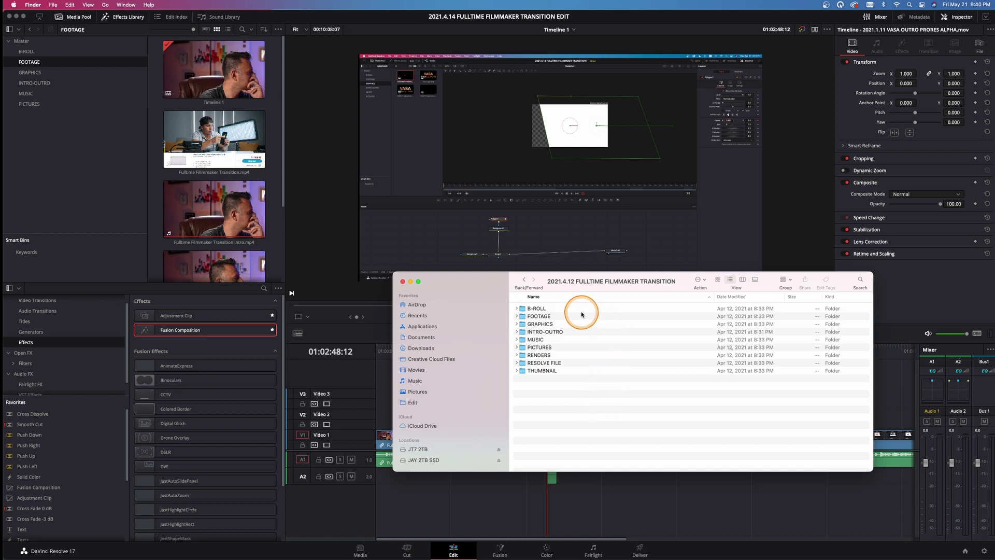
pyautogui.click(575, 310)
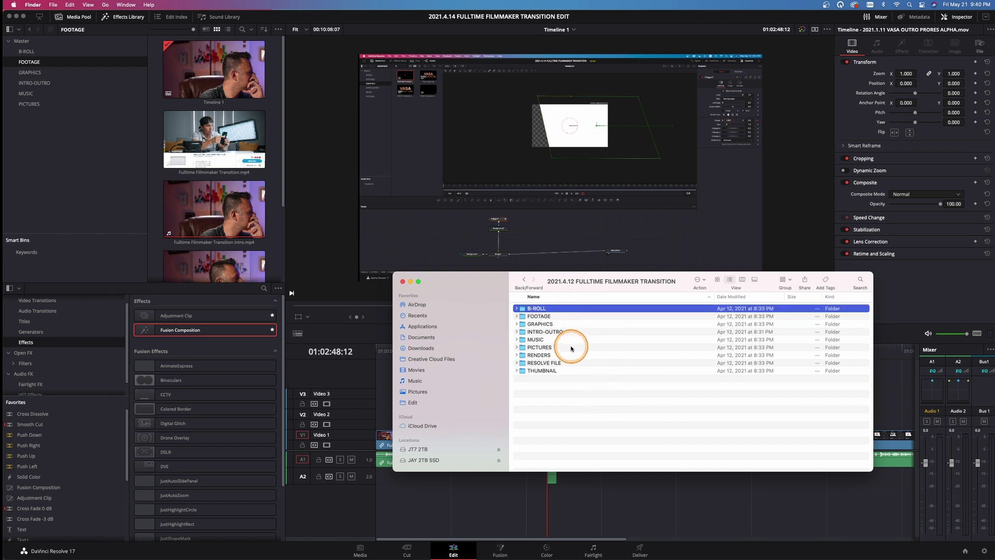
pyautogui.keyDown('shift'); pyautogui.click(573, 348); pyautogui.keyUp('shift')
pyautogui.moveTo(601, 311); pyautogui.dragTo(629, 378)
pyautogui.click(401, 282)
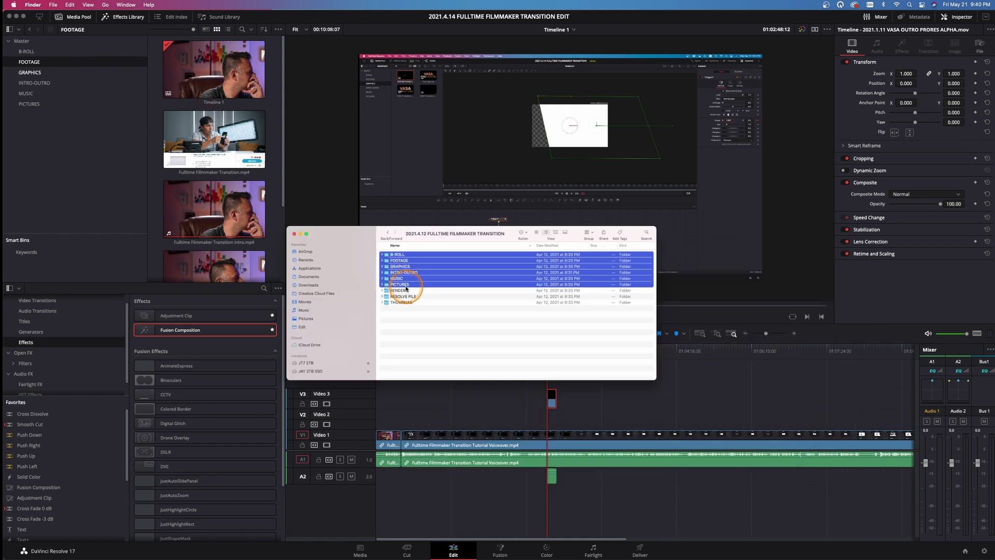